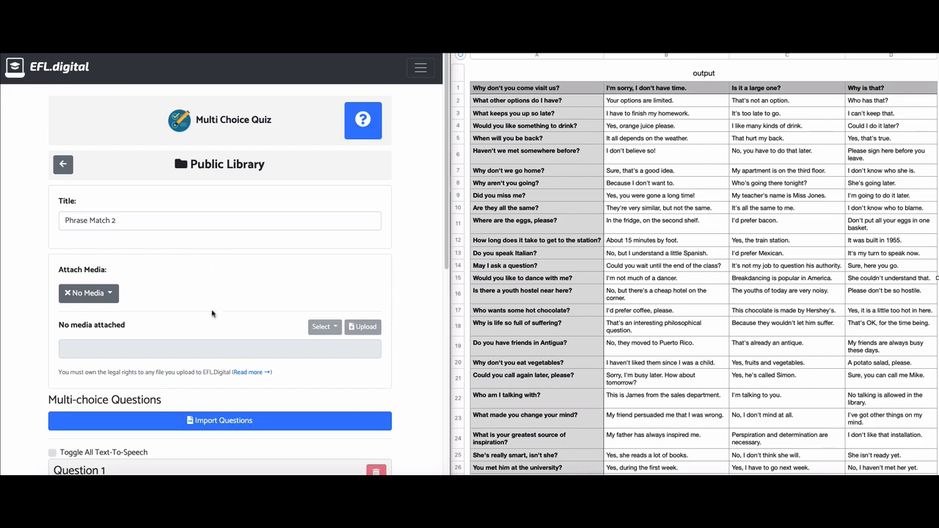
- Open the question import for the Phrase Match 2 quiz
scroll(212, 312, "down", 2)
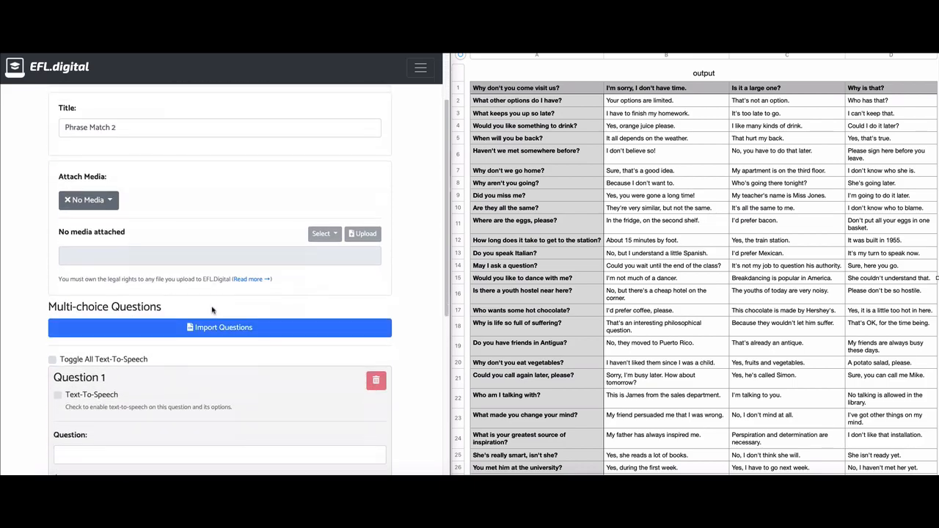
scroll(215, 301, "down", 1)
scroll(215, 297, "down", 2)
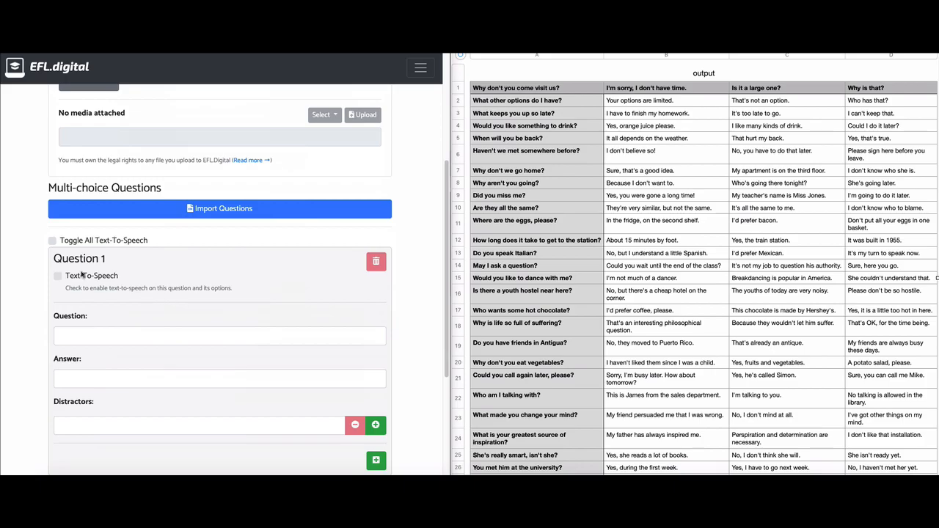
left_click(227, 207)
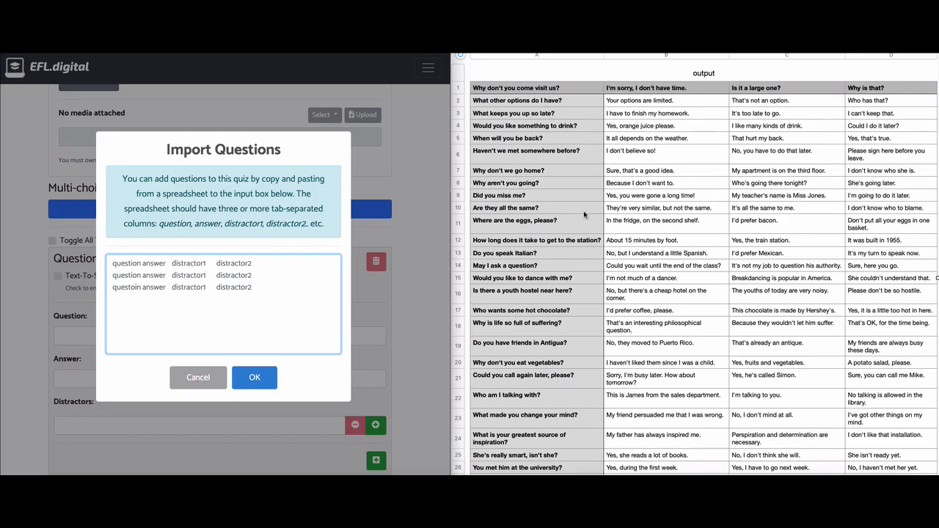
- Copy spreadsheet rows 11 to 21, from "Where are the eggs, please?" through "Could you call again later, please?", across columns A to D
left_click(502, 228)
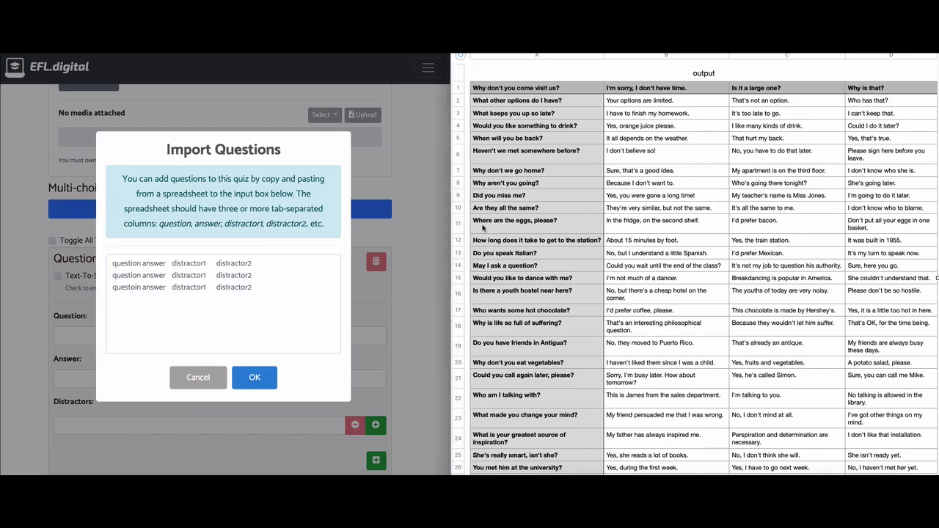
left_click_drag(503, 223, 853, 383)
key("ctrl+c")
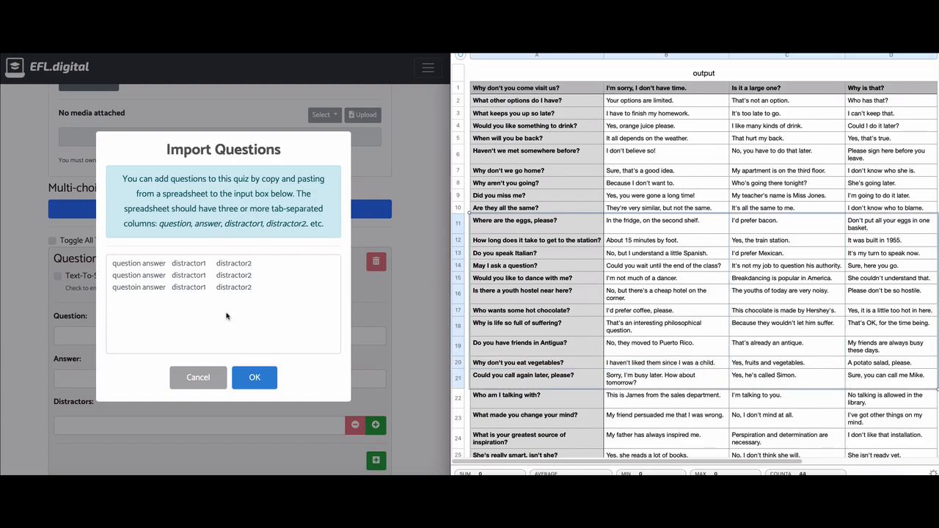
- Paste the copied spreadsheet rows over the sample import text and import them as questions
left_click(166, 288)
key("ctrl+v")
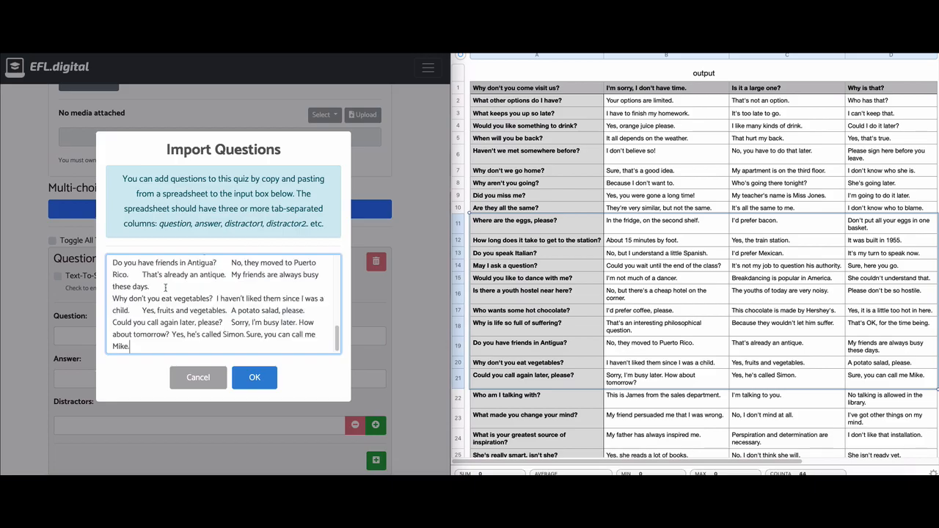
left_click(254, 377)
- Delete the empty Question 1 that precedes the imported questions
scroll(165, 378, "down", 4)
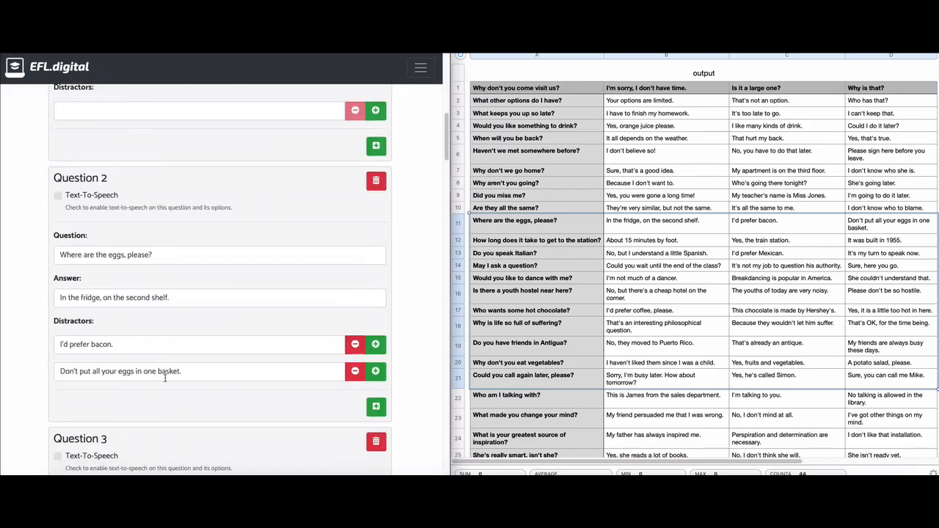
scroll(165, 380, "up", 1)
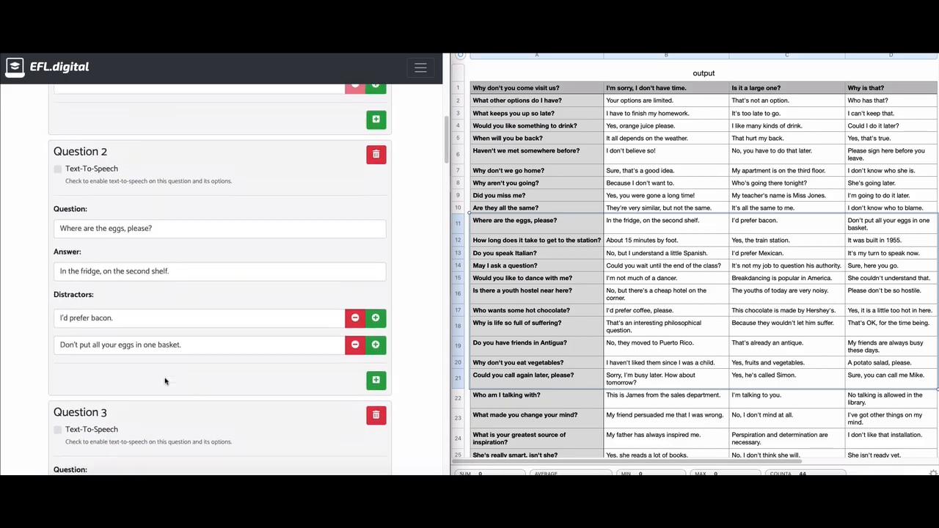
scroll(165, 381, "up", 4)
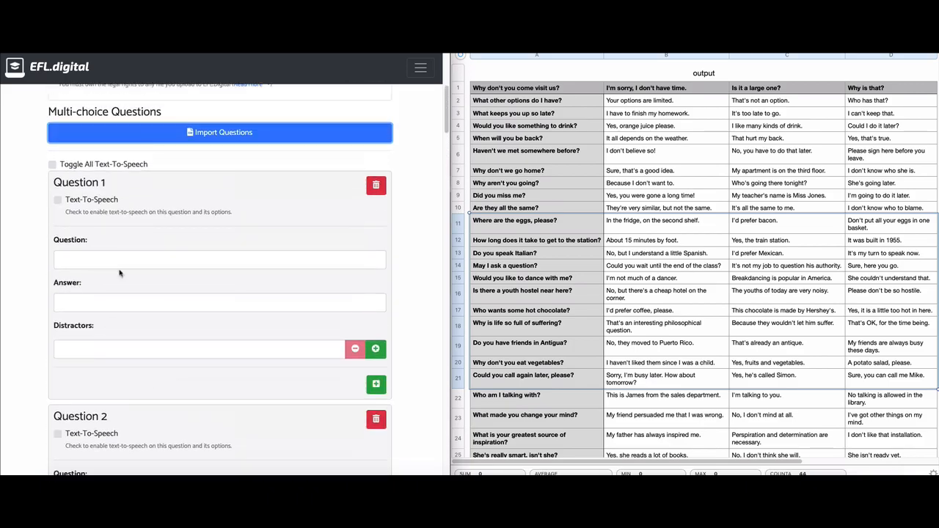
left_click(375, 185)
- Delete Question 11, "Could you call again later, please?", from the end of the quiz
scroll(280, 343, "down", 20)
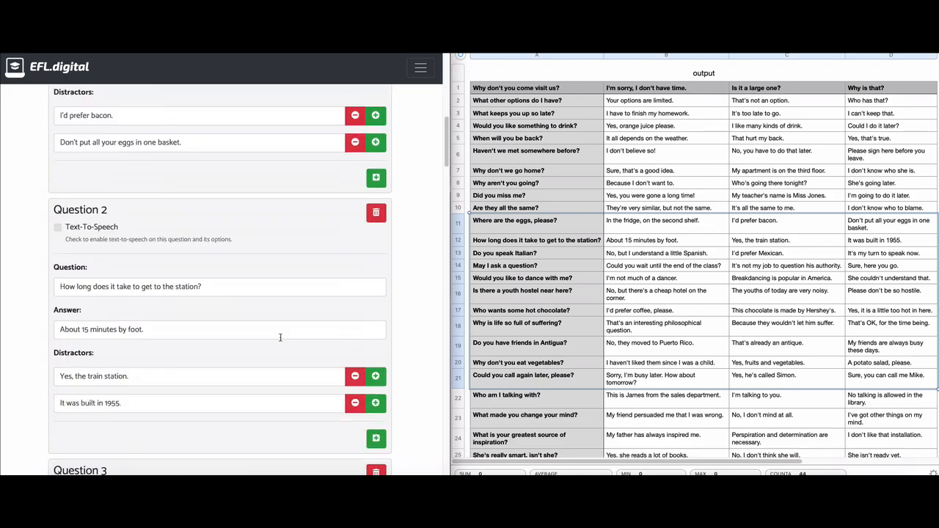
scroll(280, 344, "up", 3)
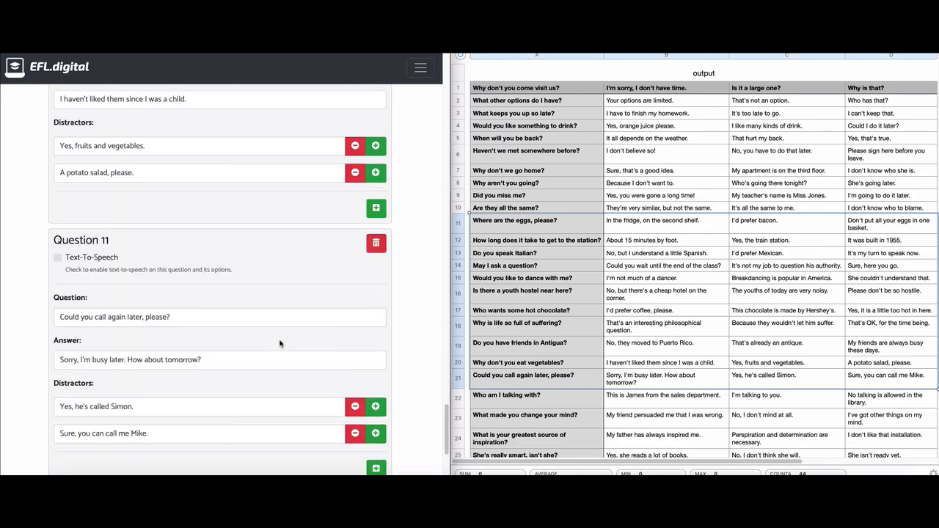
scroll(280, 343, "up", 3)
left_click(378, 380)
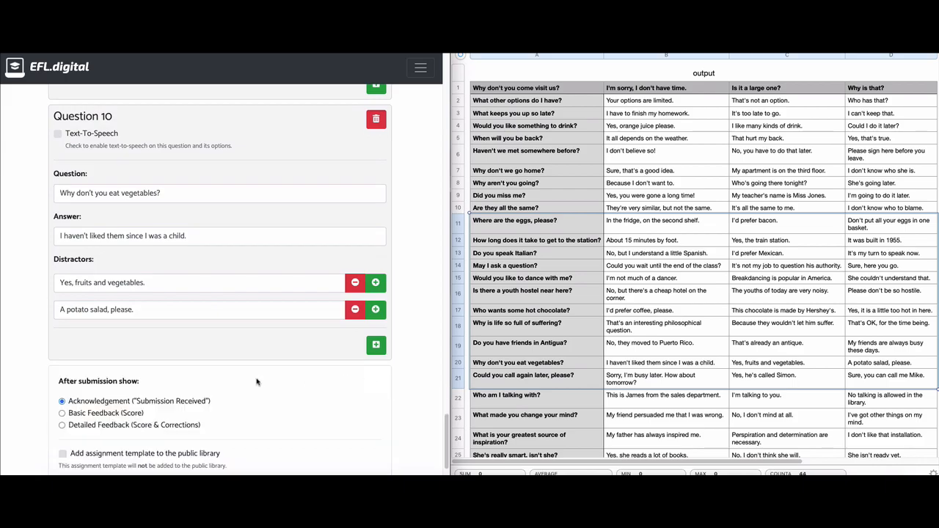
- Enable text-to-speech individually for Question 1 and Question 2
scroll(257, 382, "up", 20)
scroll(257, 382, "down", 5)
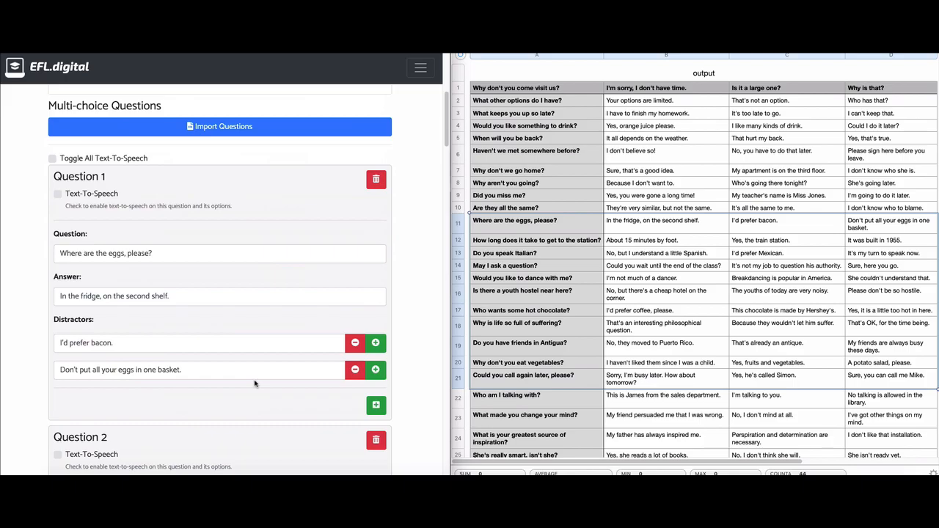
scroll(250, 382, "up", 3)
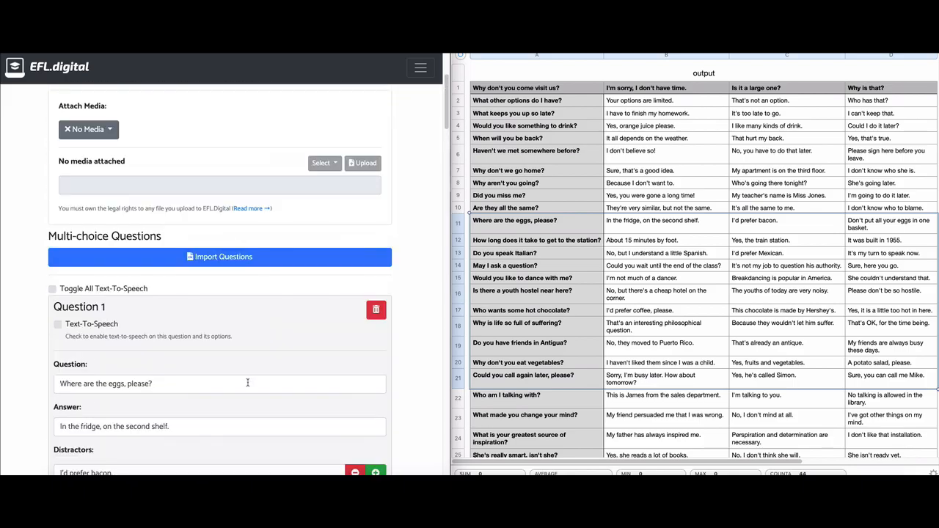
scroll(247, 382, "down", 3)
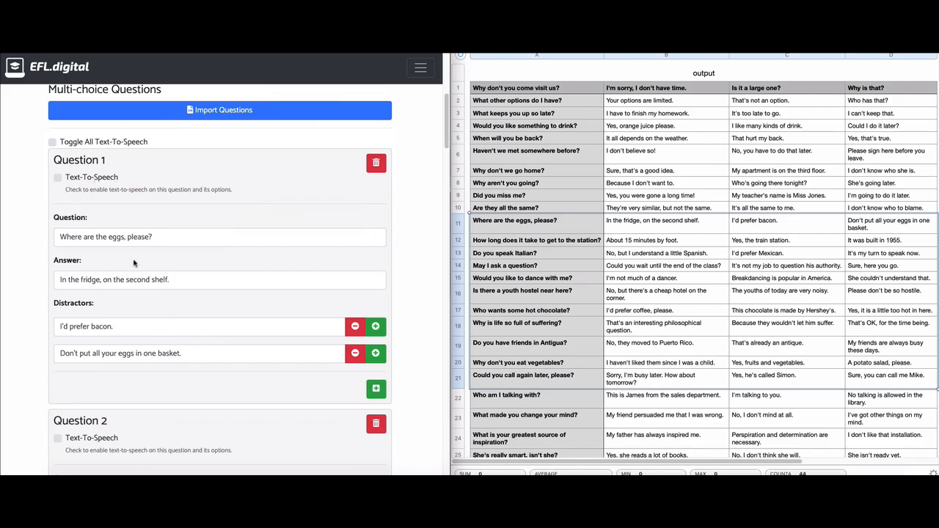
left_click(95, 179)
scroll(130, 316, "down", 2)
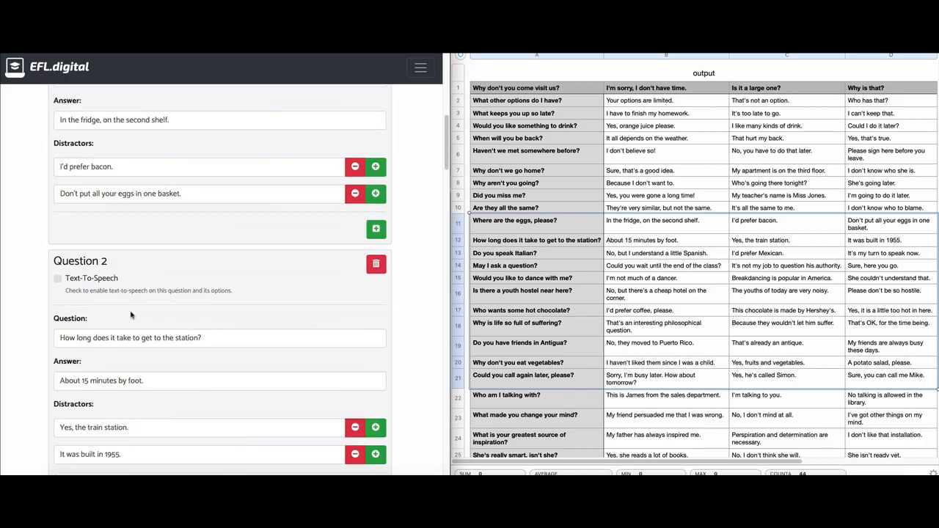
left_click(87, 283)
scroll(143, 306, "up", 3)
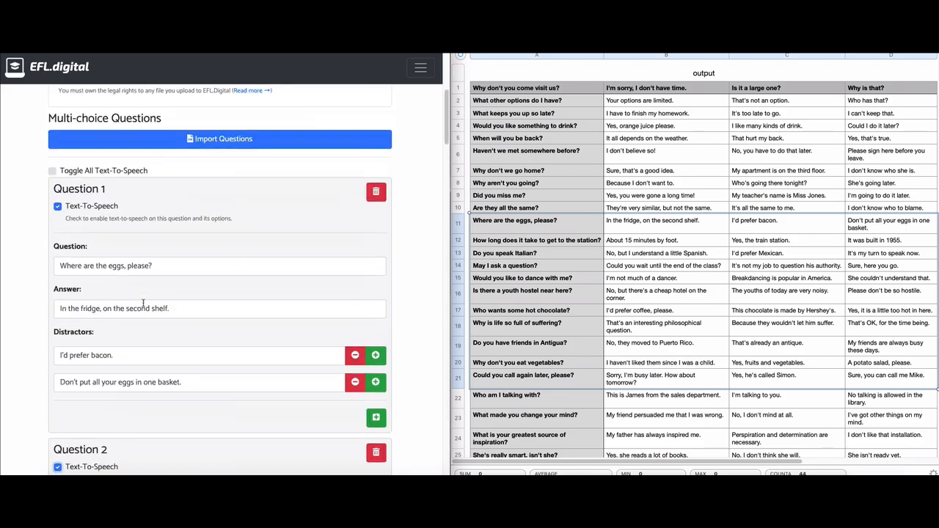
- Turn on text-to-speech for all questions in the quiz at once
left_click(104, 186)
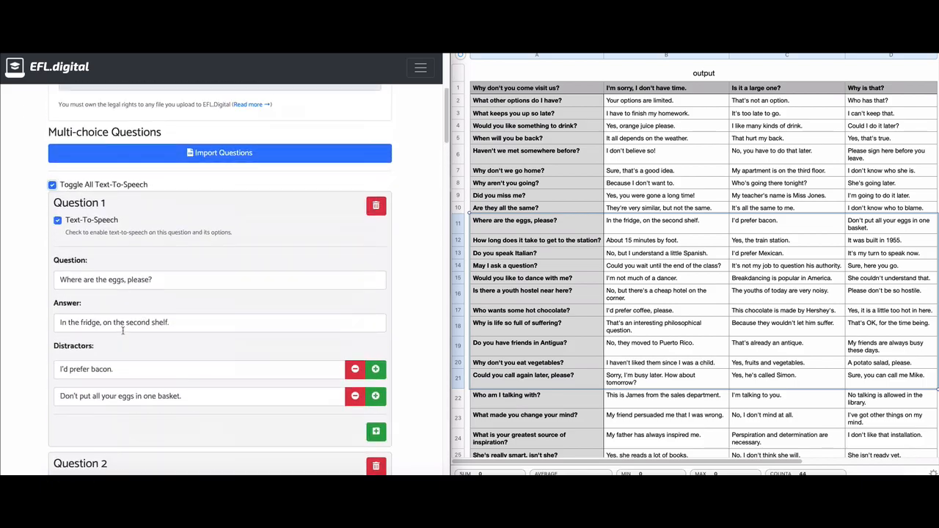
scroll(122, 330, "down", 4)
scroll(112, 317, "up", 5)
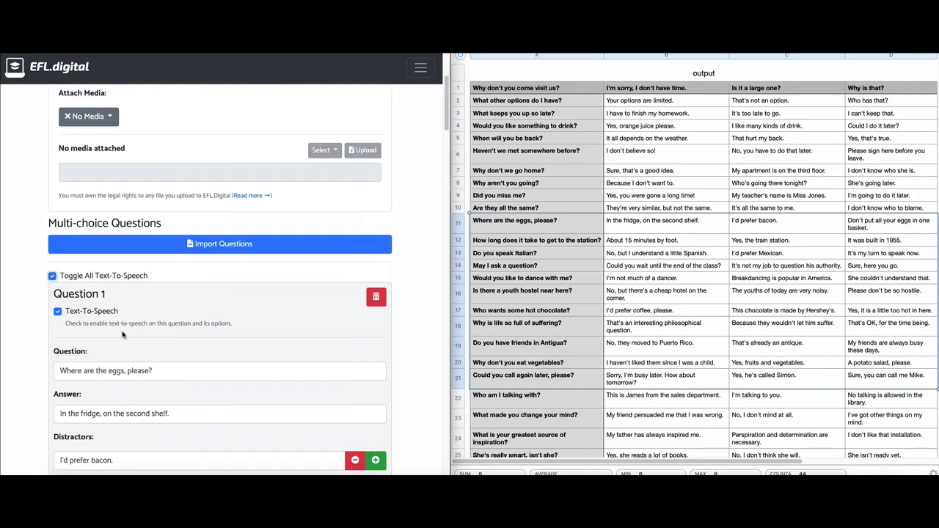
left_click(102, 274)
left_click(116, 276)
- Choose to add the assignment template to the public library and save the quiz
scroll(158, 342, "down", 3)
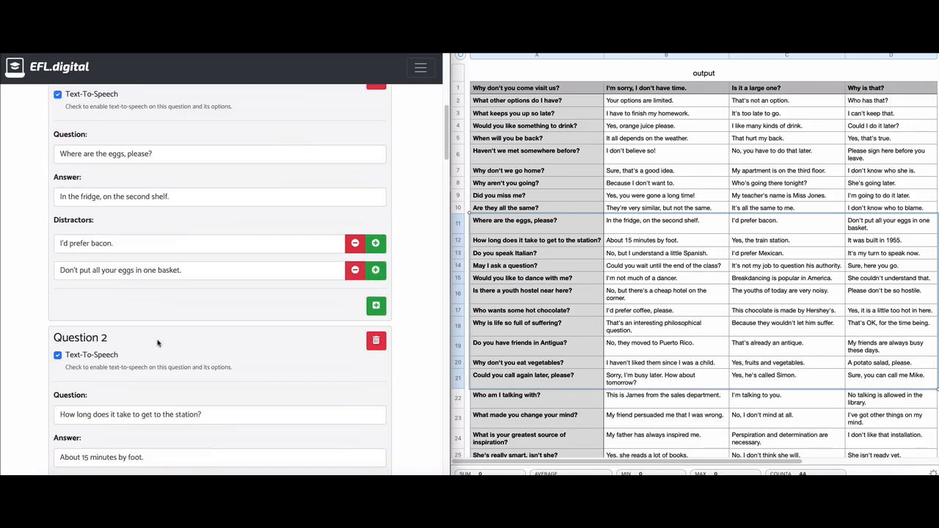
scroll(157, 343, "down", 20)
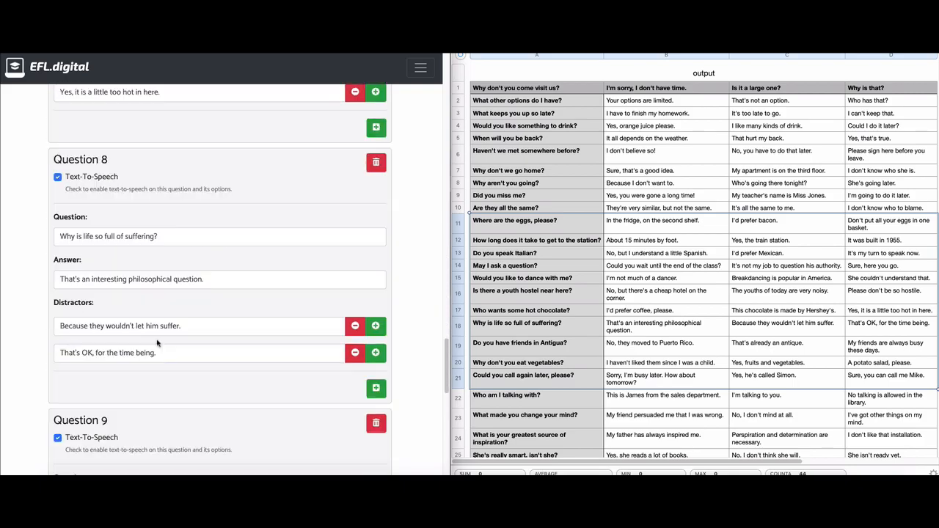
scroll(157, 343, "down", 5)
scroll(157, 342, "up", 20)
scroll(157, 342, "down", 2)
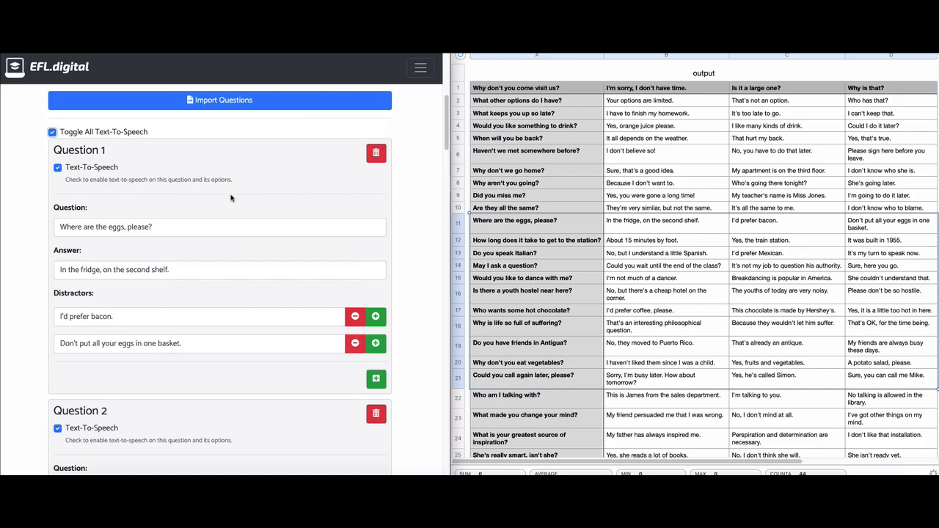
scroll(196, 269, "up", 4)
scroll(196, 269, "down", 20)
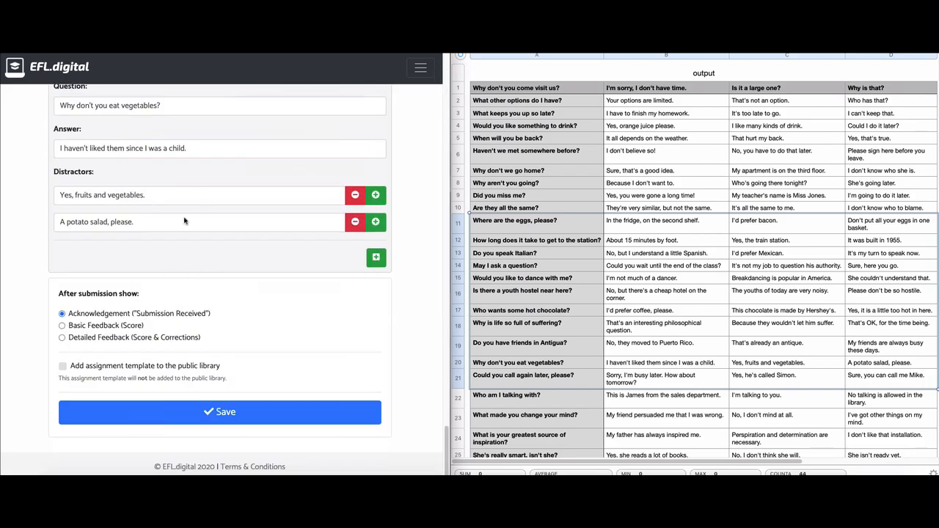
left_click(140, 367)
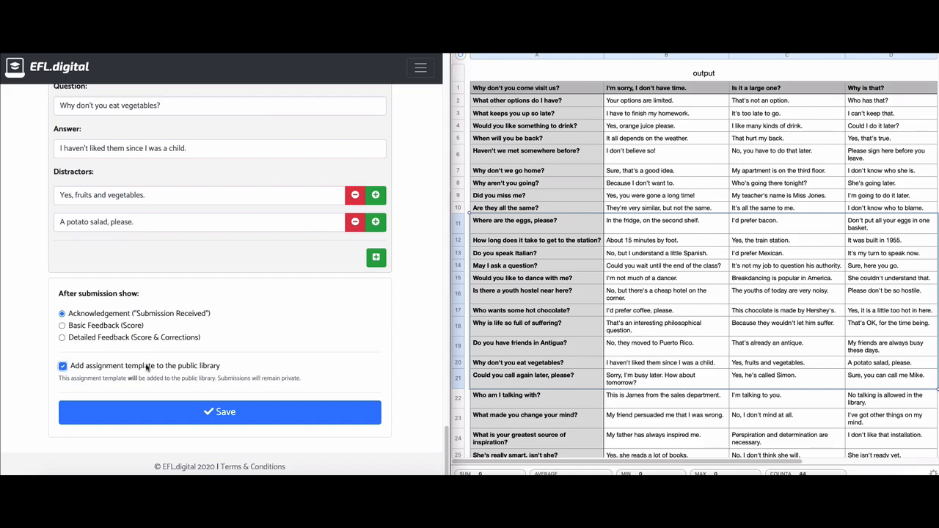
left_click(175, 411)
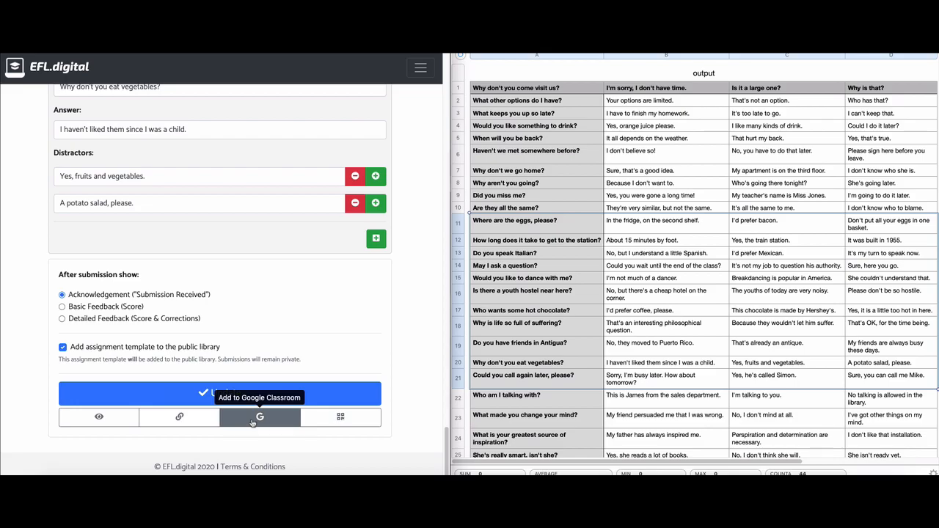
- Copy the quiz's link and open it in a new Firefox tab
left_click(191, 421)
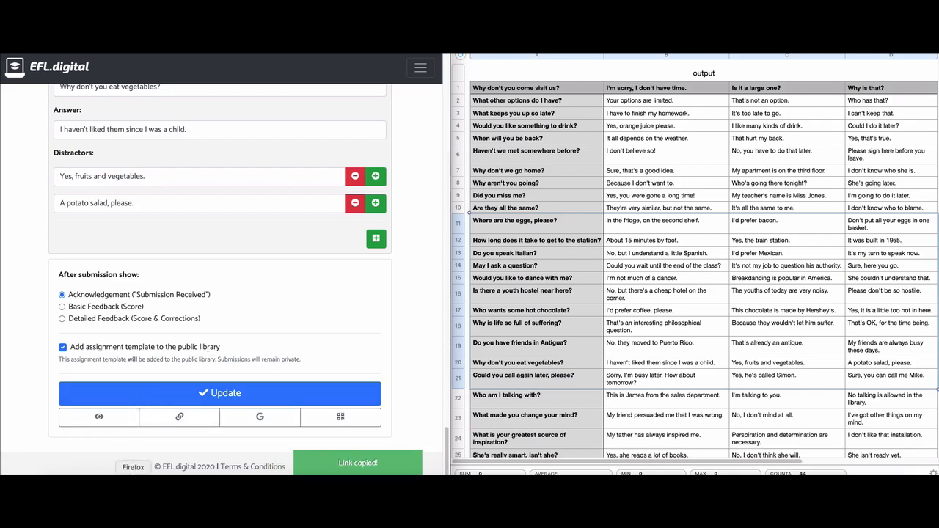
left_click_drag(746, 237, 449, 237)
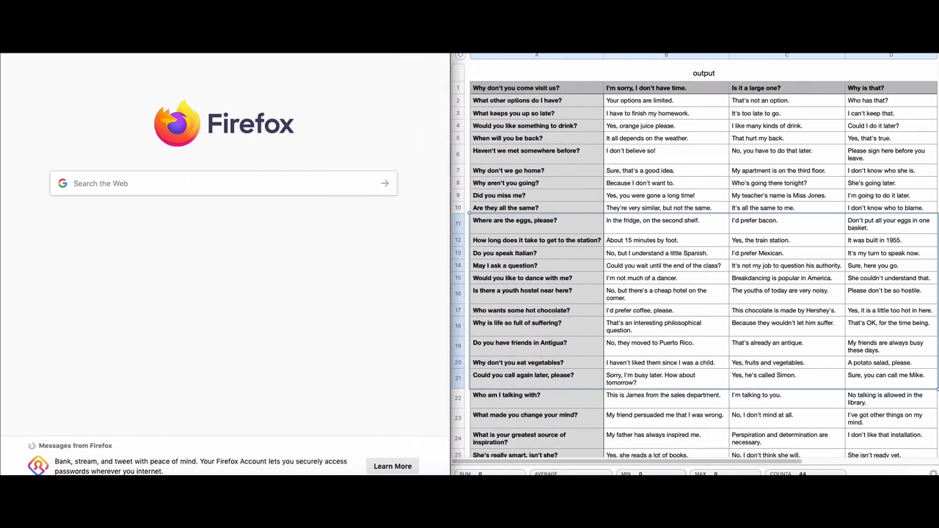
mouse_move(238, 80)
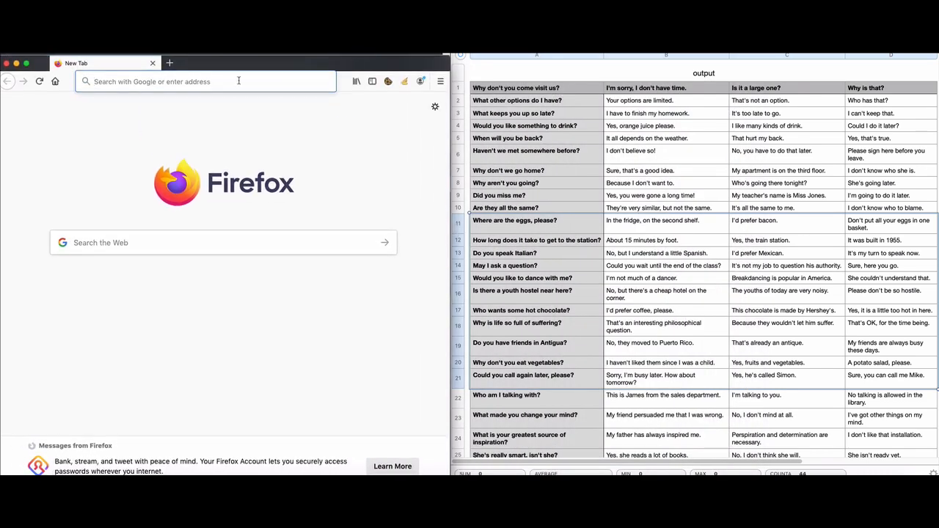
left_click(236, 81)
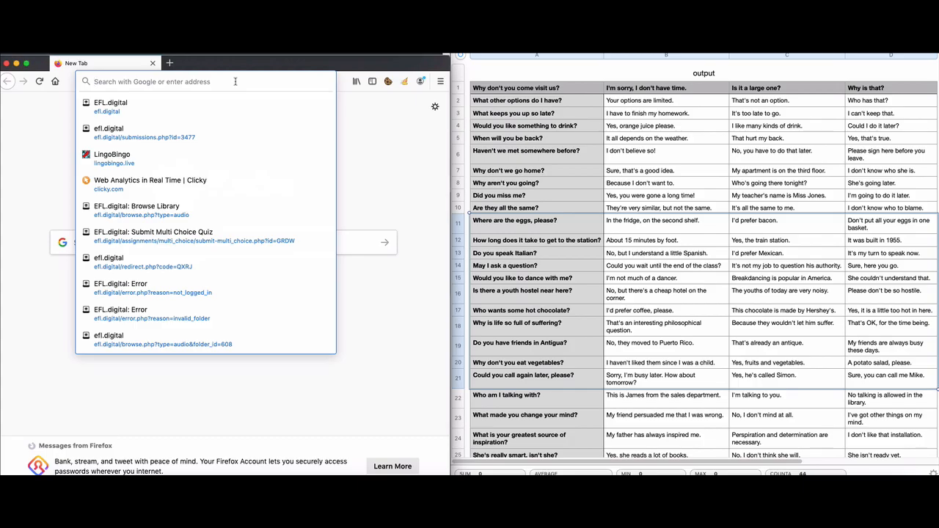
key("super+v")
key("Return")
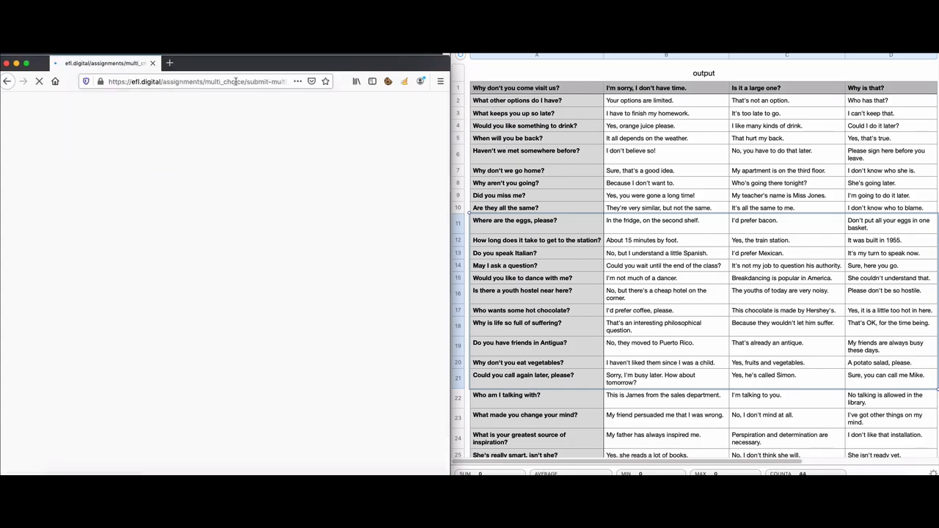
- Look through the student's submission page of Phrase Match 2, examining its questions, answer options and audio controls
scroll(137, 338, "down", 15)
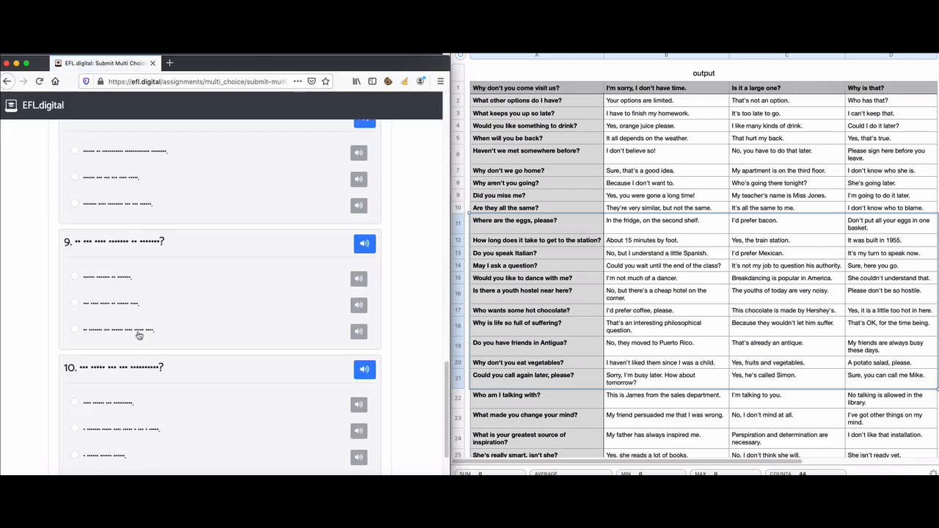
scroll(138, 337, "up", 15)
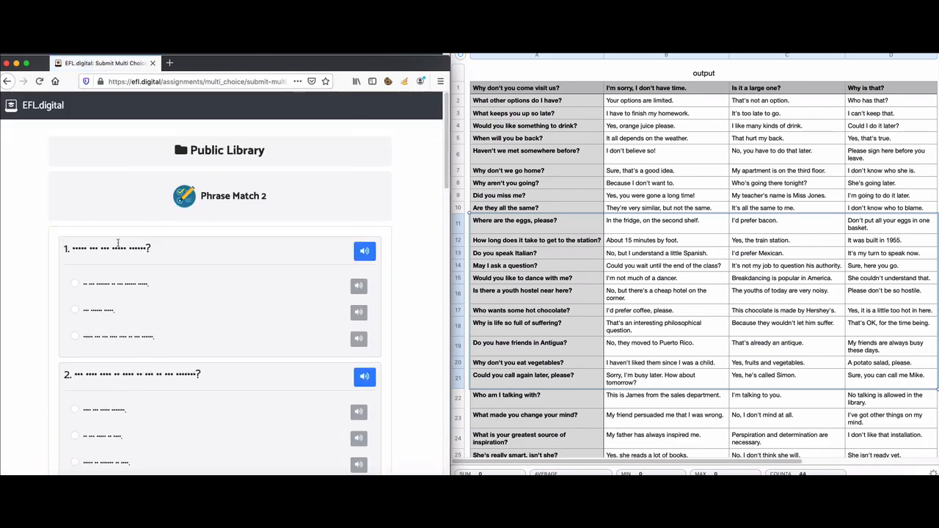
scroll(159, 327, "down", 1)
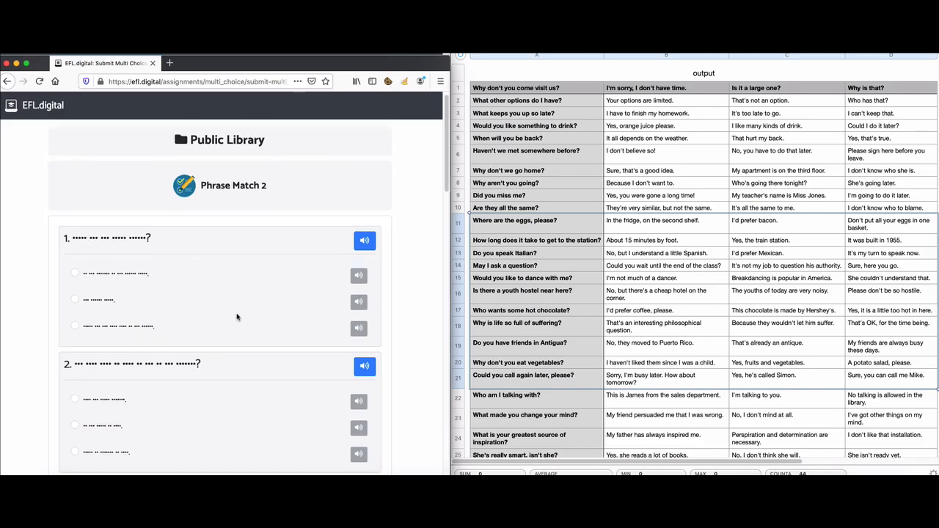
scroll(237, 314, "down", 3)
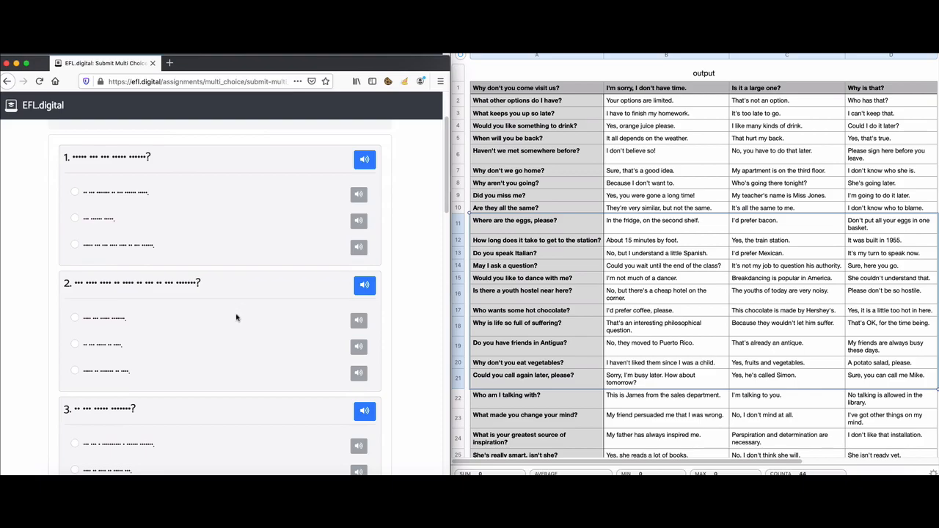
scroll(229, 308, "down", 15)
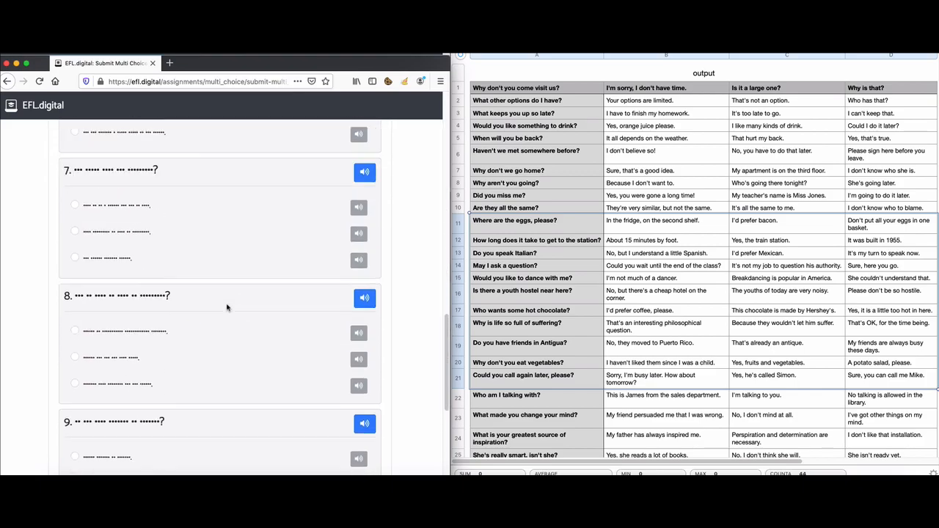
- Play the audio of question 1 and its three answer options, and select the first option as the answer
scroll(225, 308, "up", 20)
scroll(225, 309, "up", 5)
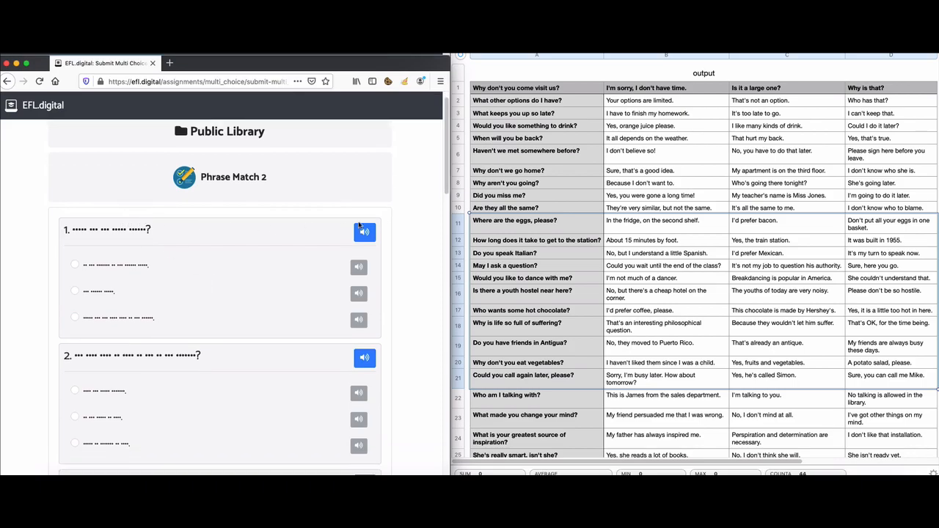
scroll(382, 244, "down", 1)
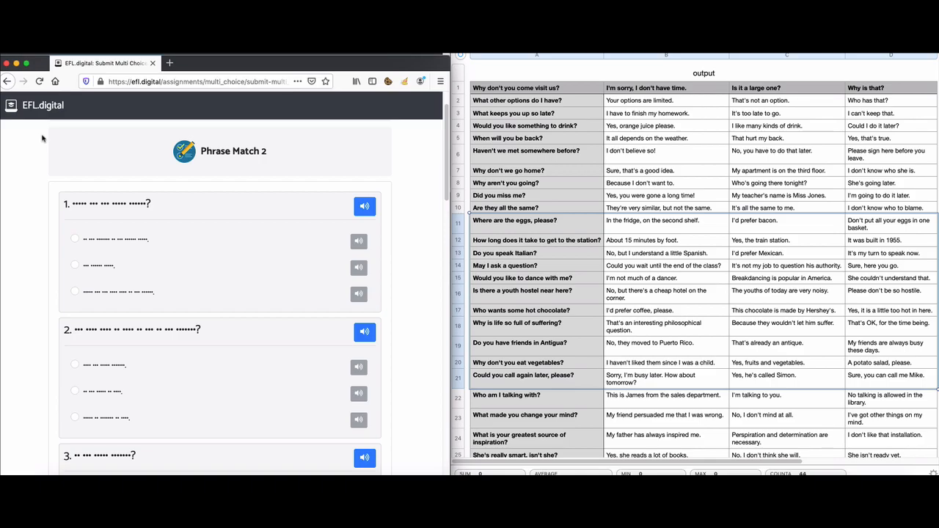
left_click(371, 212)
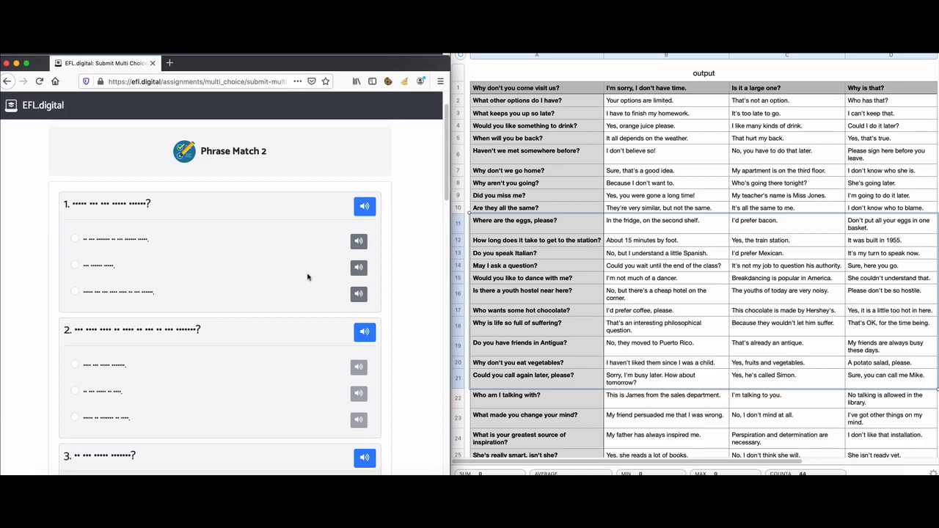
left_click(367, 212)
left_click(359, 241)
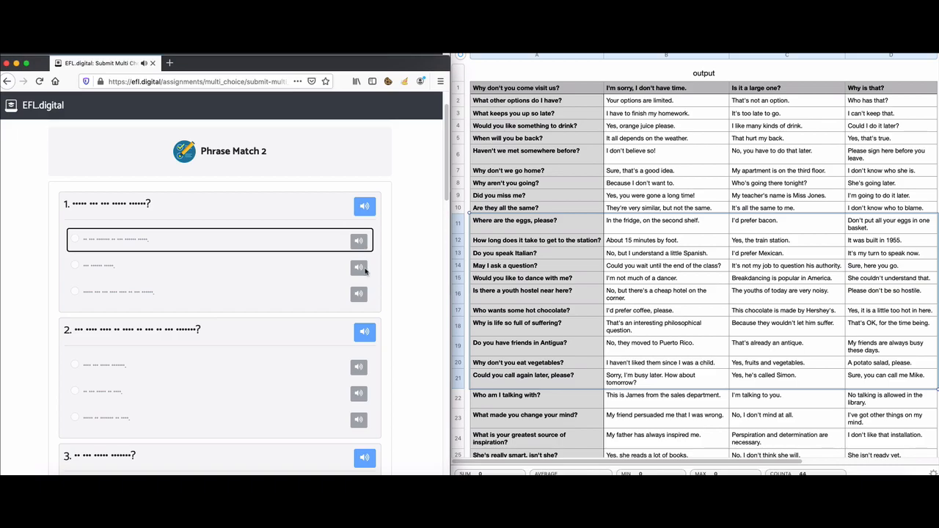
left_click(361, 269)
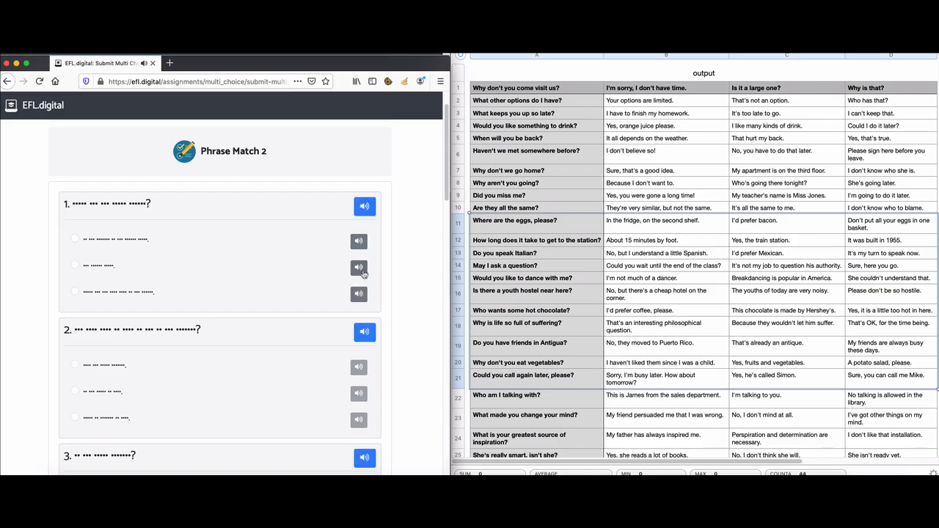
left_click(365, 297)
left_click(139, 244)
scroll(290, 311, "down", 3)
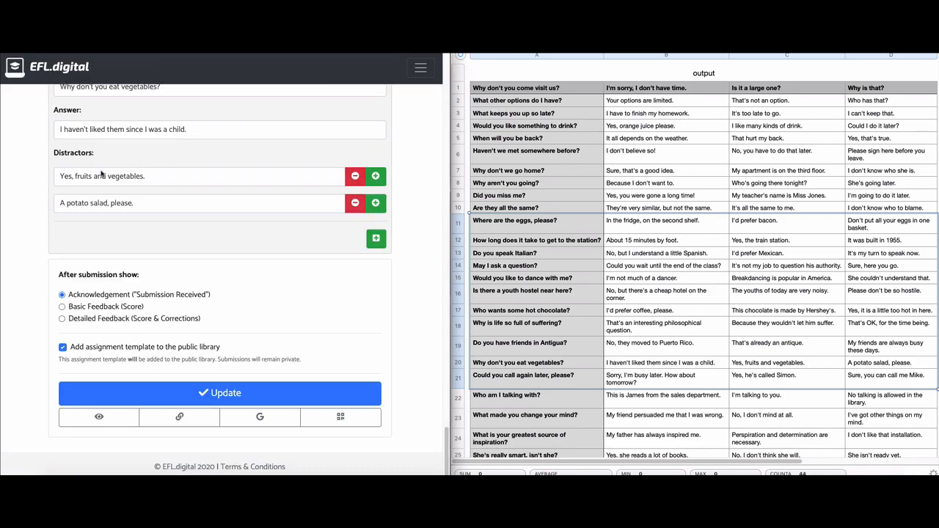
- Return from the quiz editor to the assignment list and open the student submissions of Phrase Match 2
scroll(35, 192, "up", 10)
left_click(63, 166)
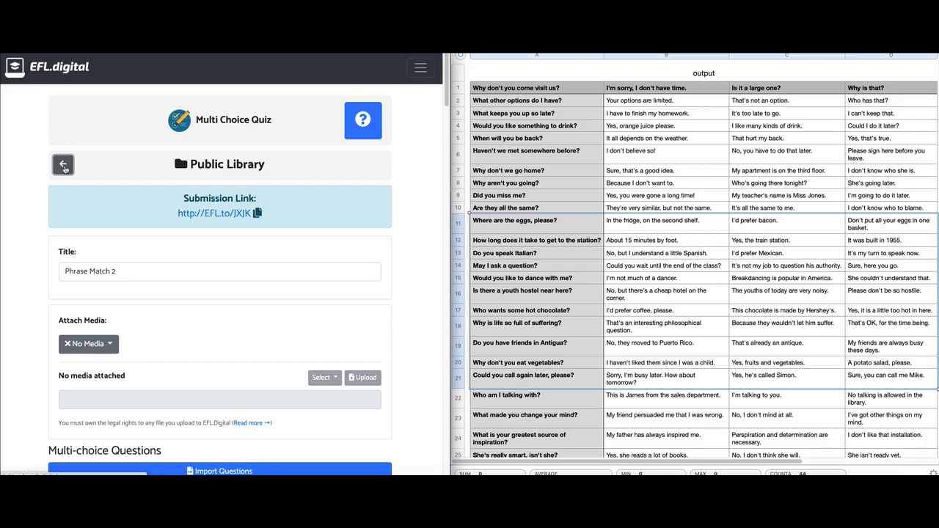
scroll(55, 220, "down", 5)
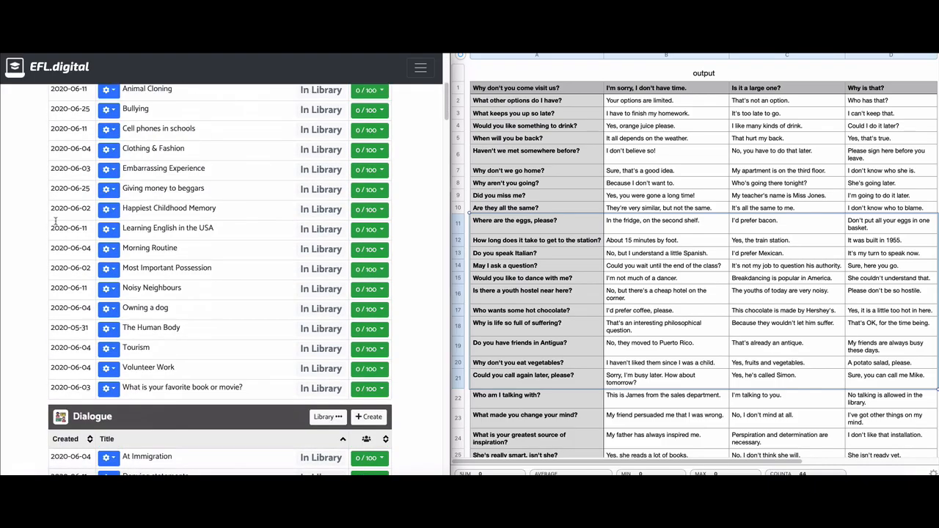
scroll(55, 220, "down", 6)
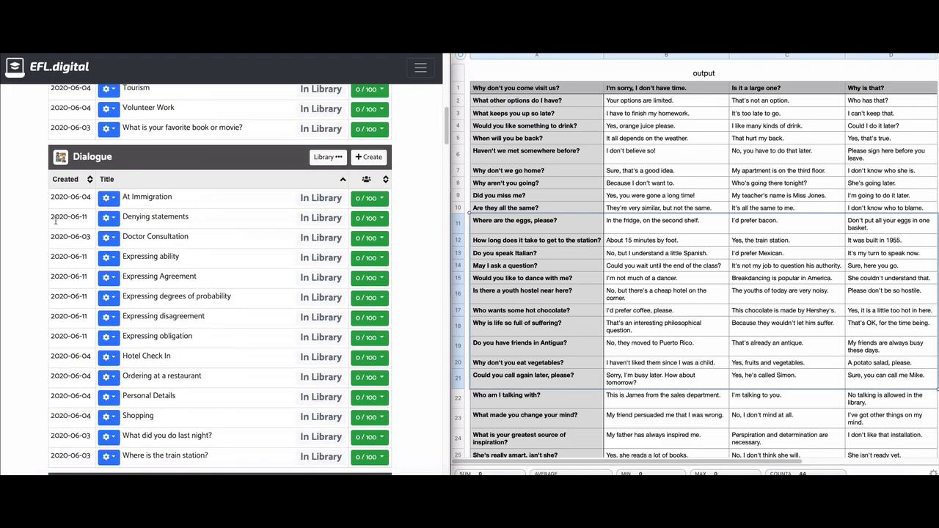
scroll(55, 220, "down", 4)
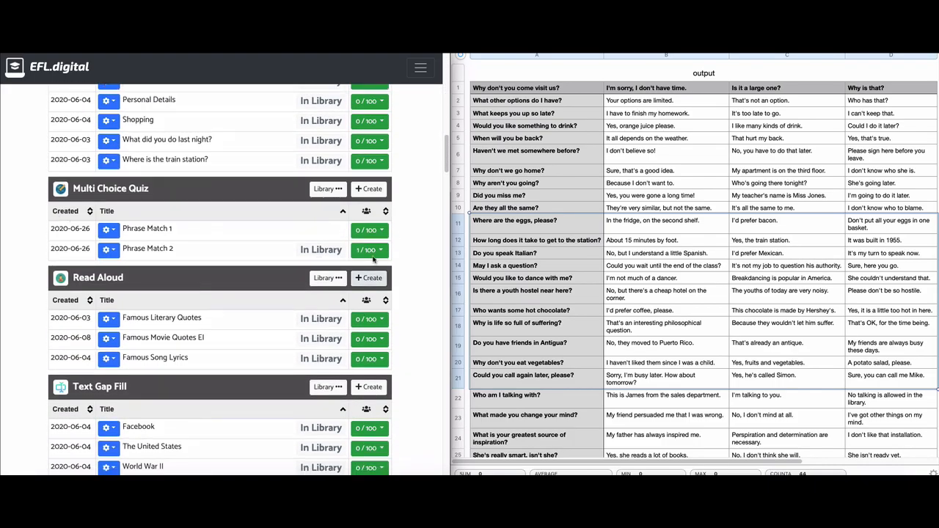
left_click(370, 250)
left_click(353, 308)
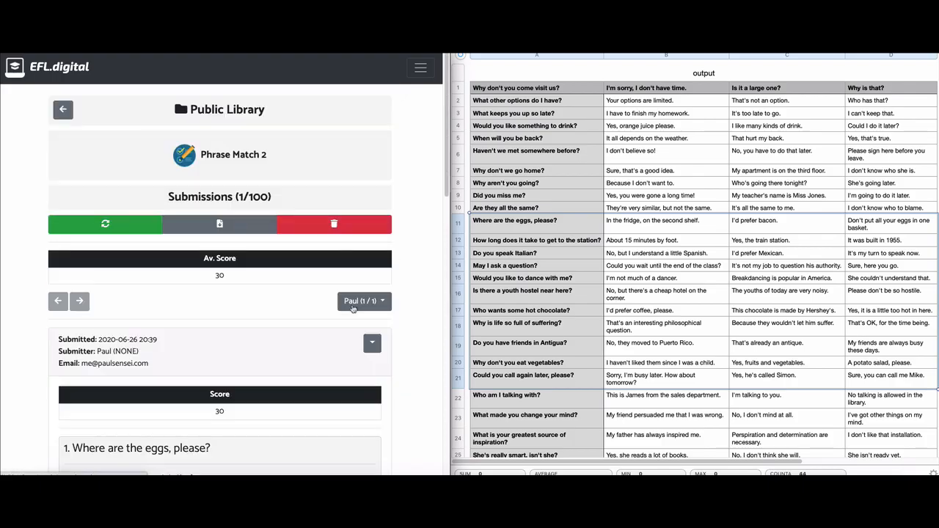
- Look through the student's submission for Phrase Match 2, examining the score and the marked answers to all ten questions
scroll(204, 275, "down", 5)
scroll(201, 273, "down", 8)
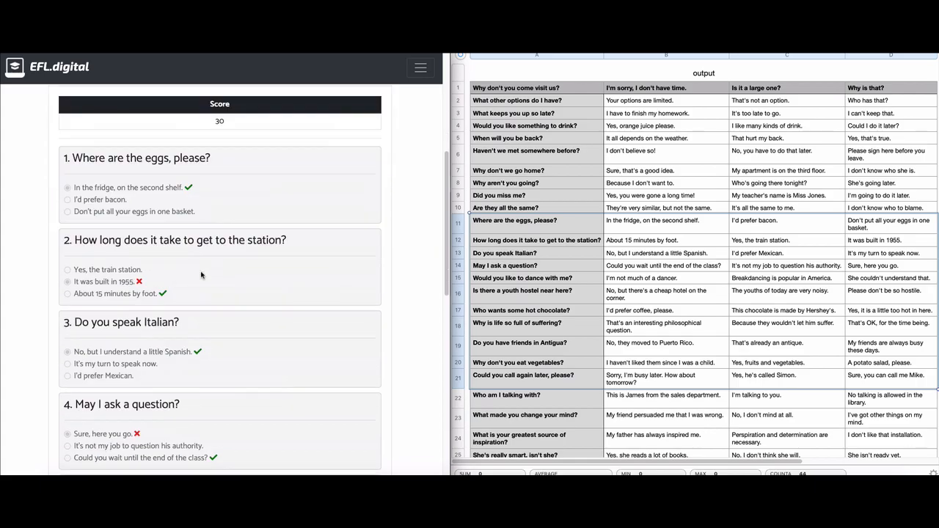
scroll(145, 308, "down", 3)
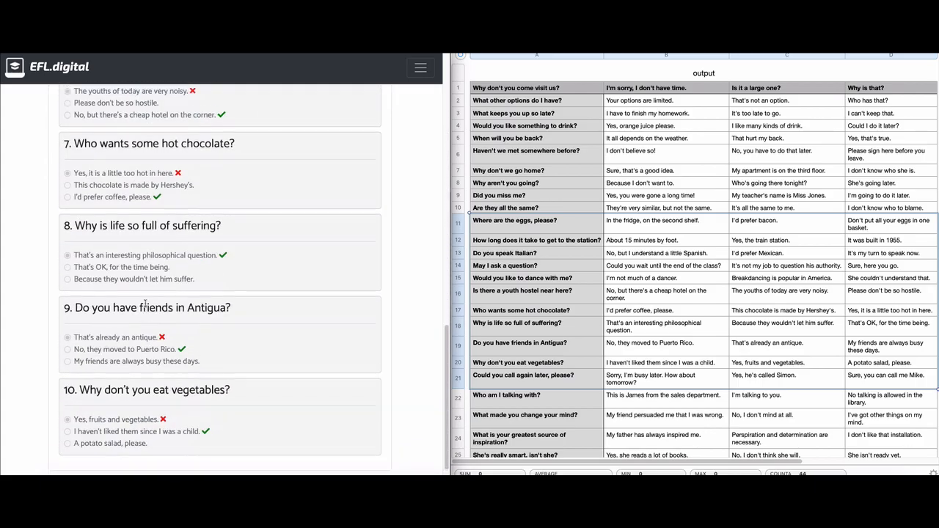
scroll(144, 309, "up", 10)
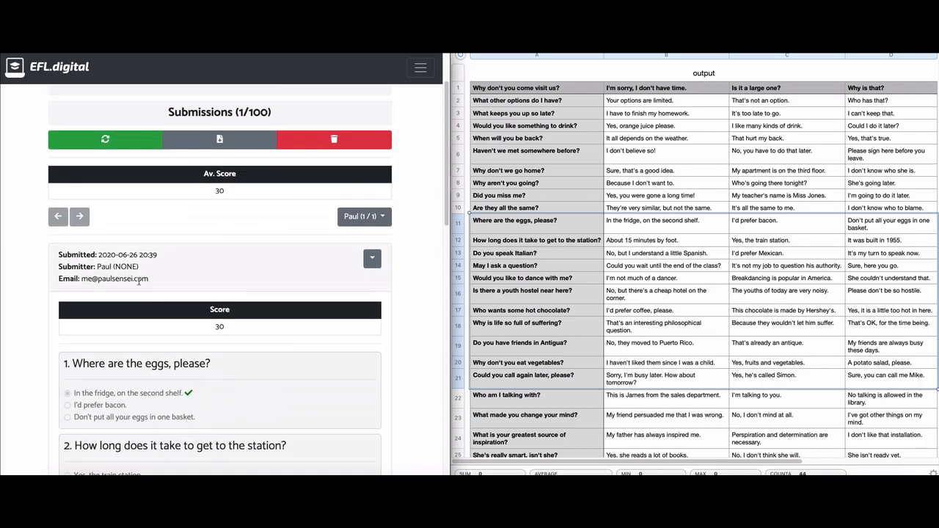